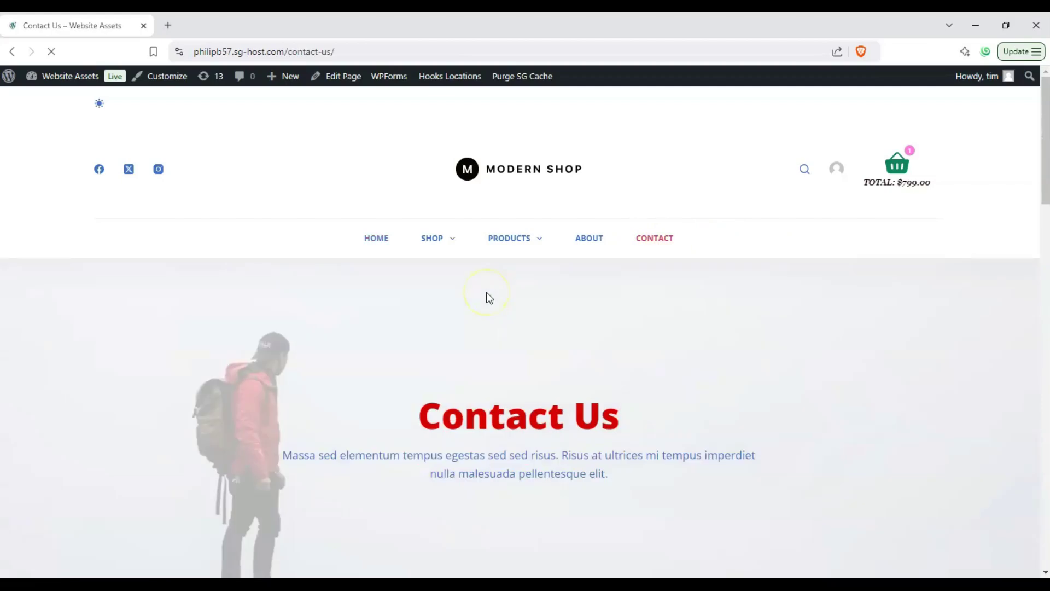
Step: Look through the published Contact Us page, from its hero banner down to the row of contact details
scroll(491, 289, down, 5)
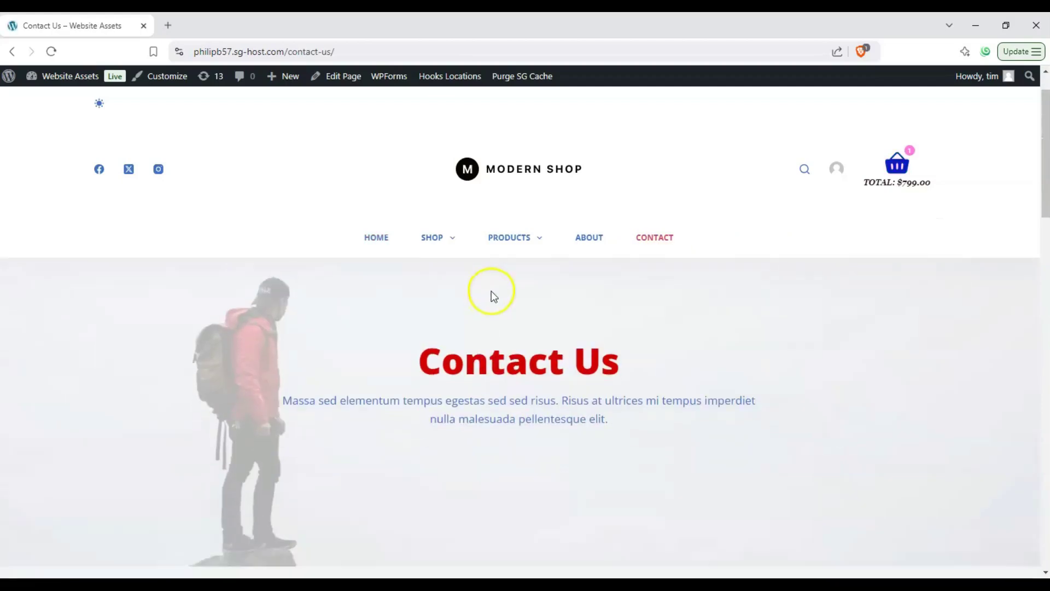
scroll(414, 312, down, 2)
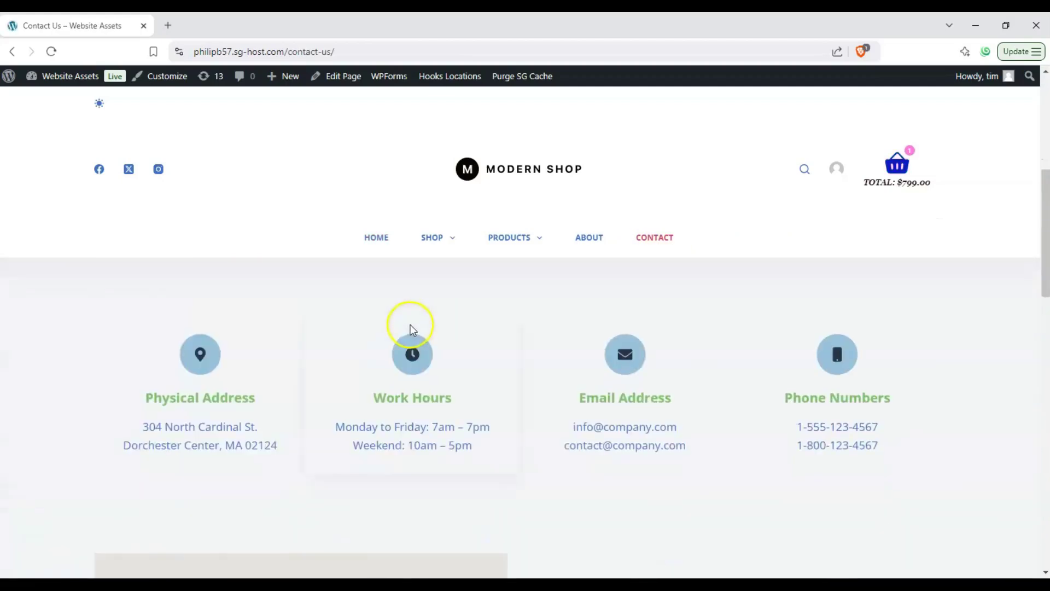
scroll(410, 323, up, 2)
scroll(422, 333, down, 4)
scroll(350, 376, up, 6)
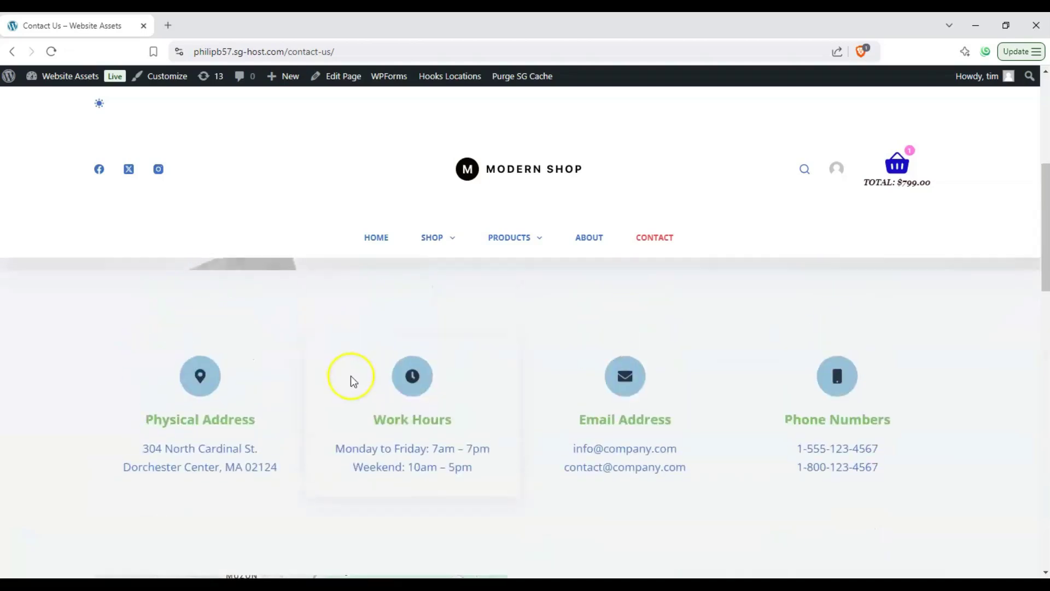
scroll(410, 328, down, 6)
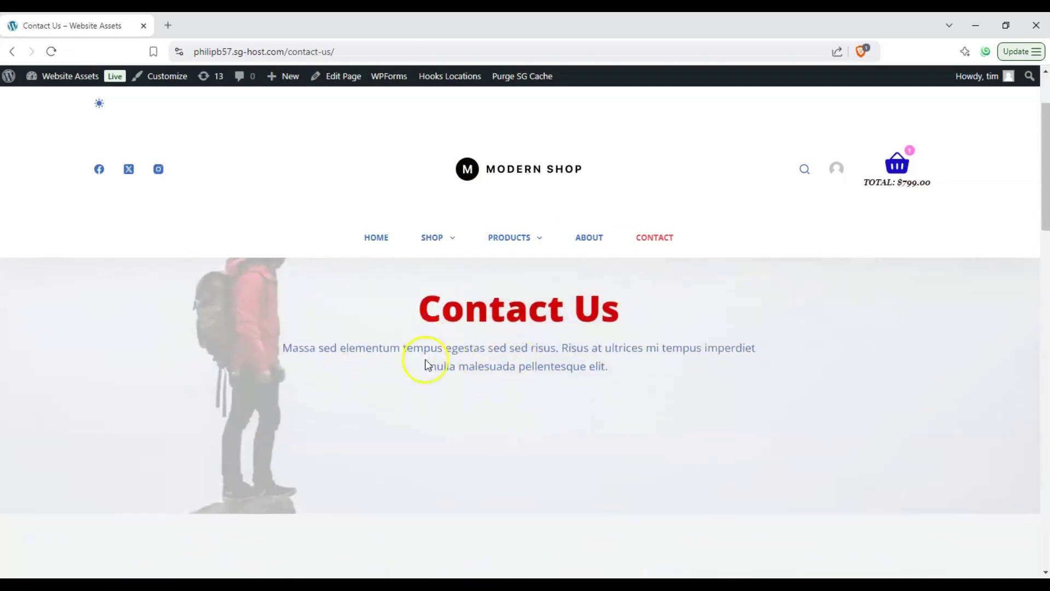
scroll(474, 409, up, 3)
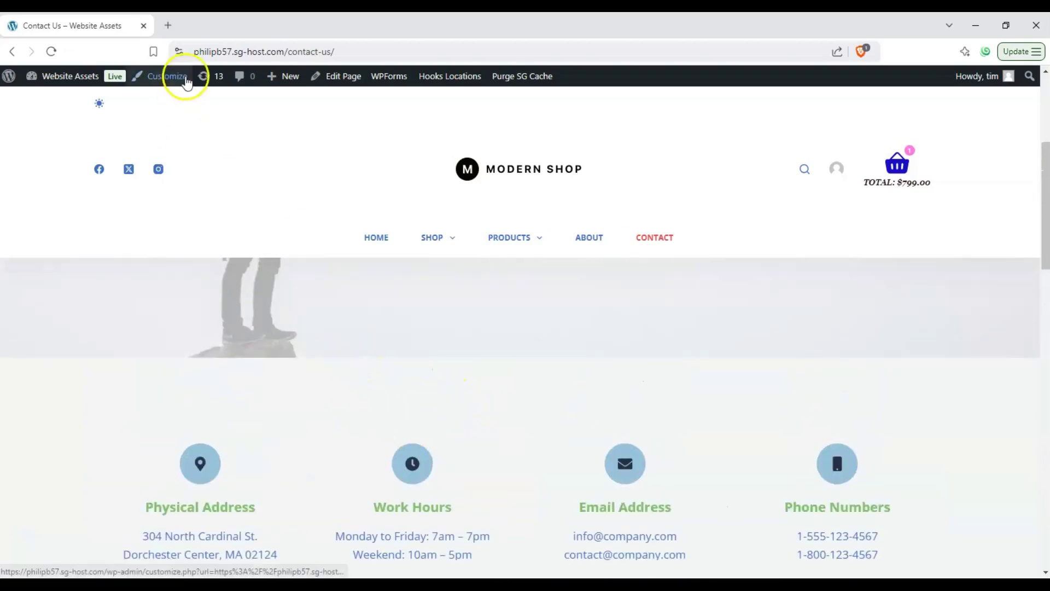
Step: Open the Contact Us page in the block editor and dismiss the contact form suggestion
click(184, 79)
click(52, 52)
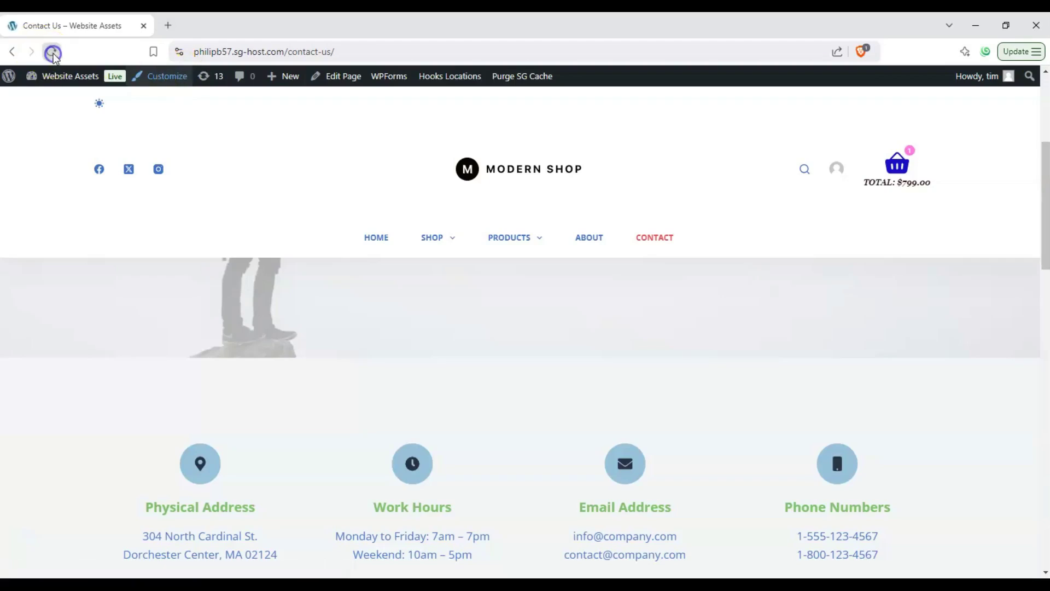
click(349, 79)
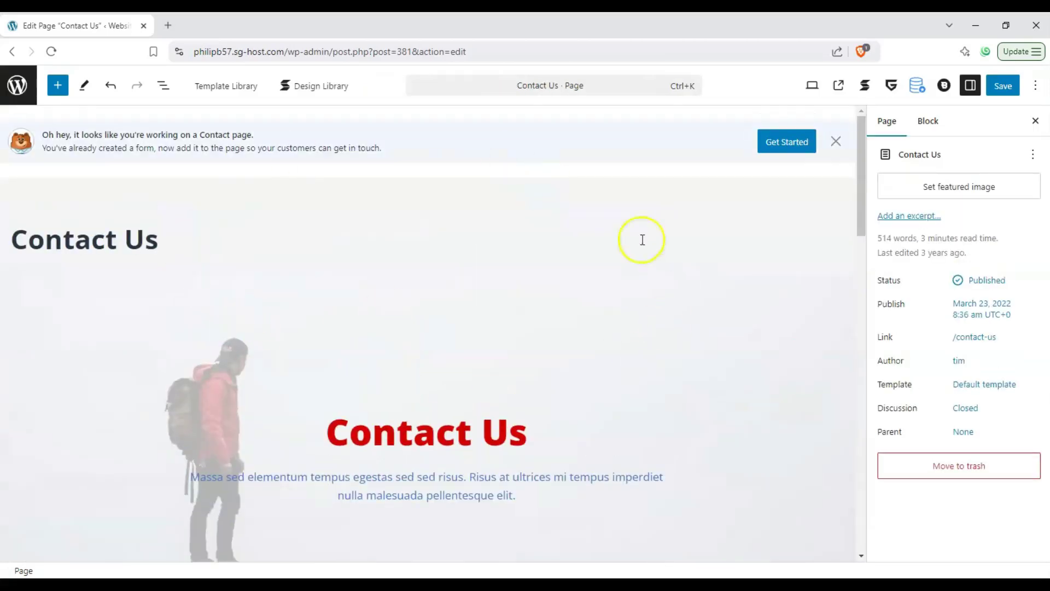
click(838, 143)
Step: Review the Contact Us page in the editor, from the title and hero banner to the contact details, map and form
scroll(370, 347, down, 3)
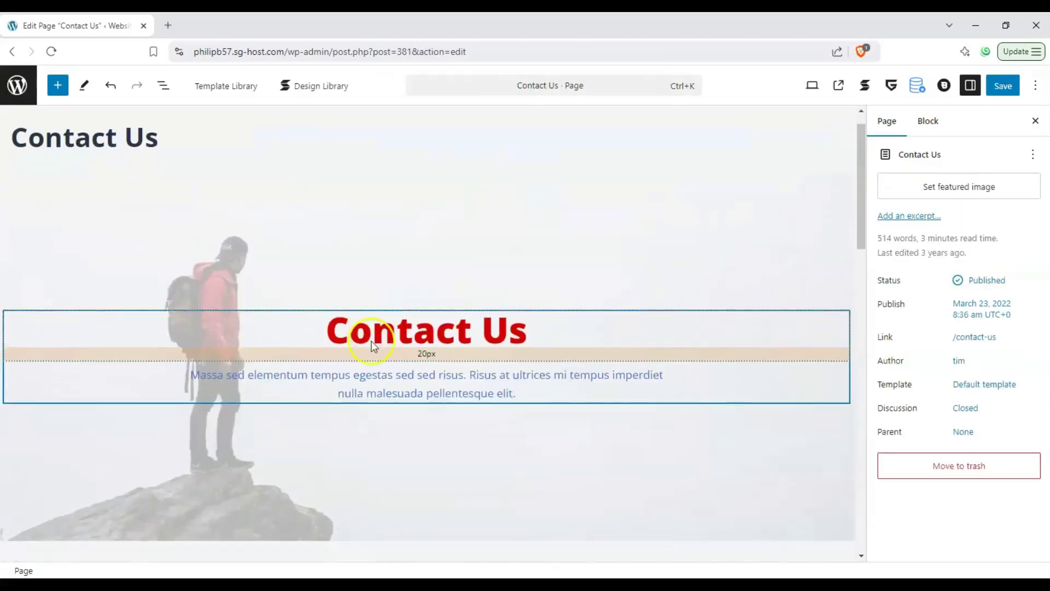
scroll(229, 355, up, 3)
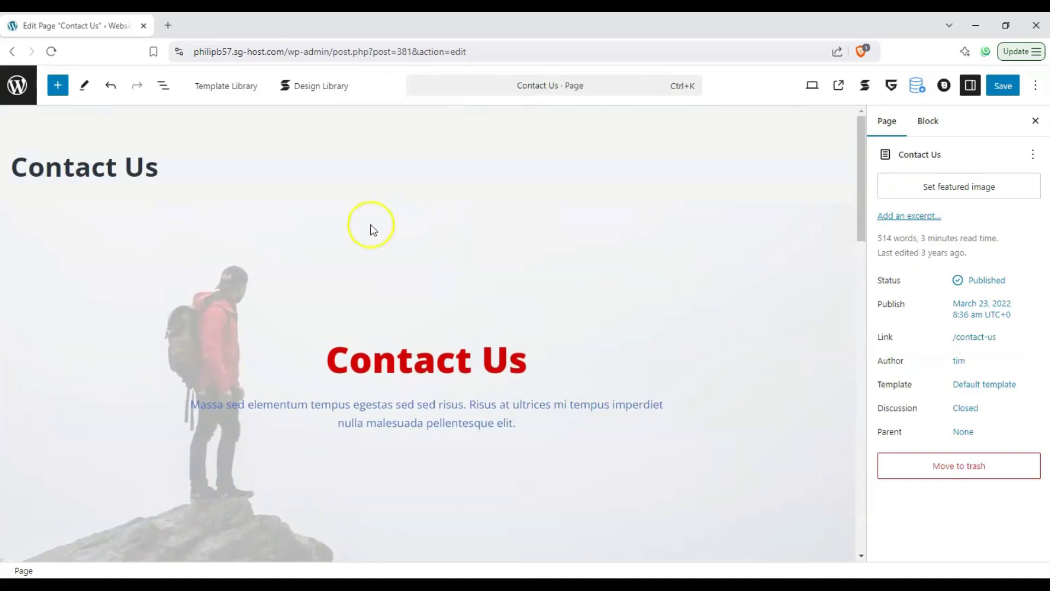
scroll(372, 229, down, 4)
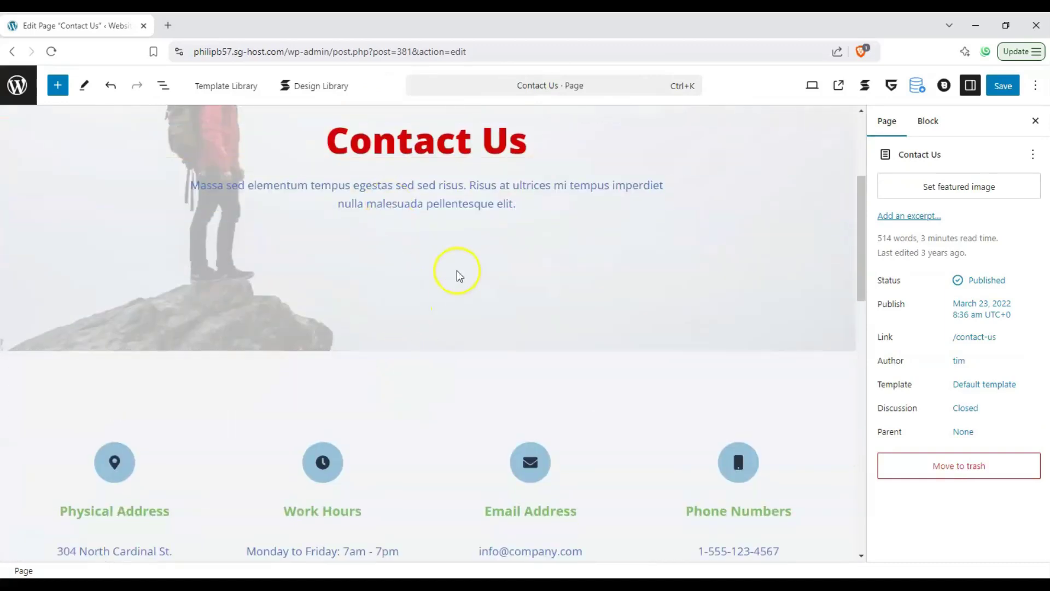
key(ctrl+shift+comma)
scroll(307, 279, up, 4)
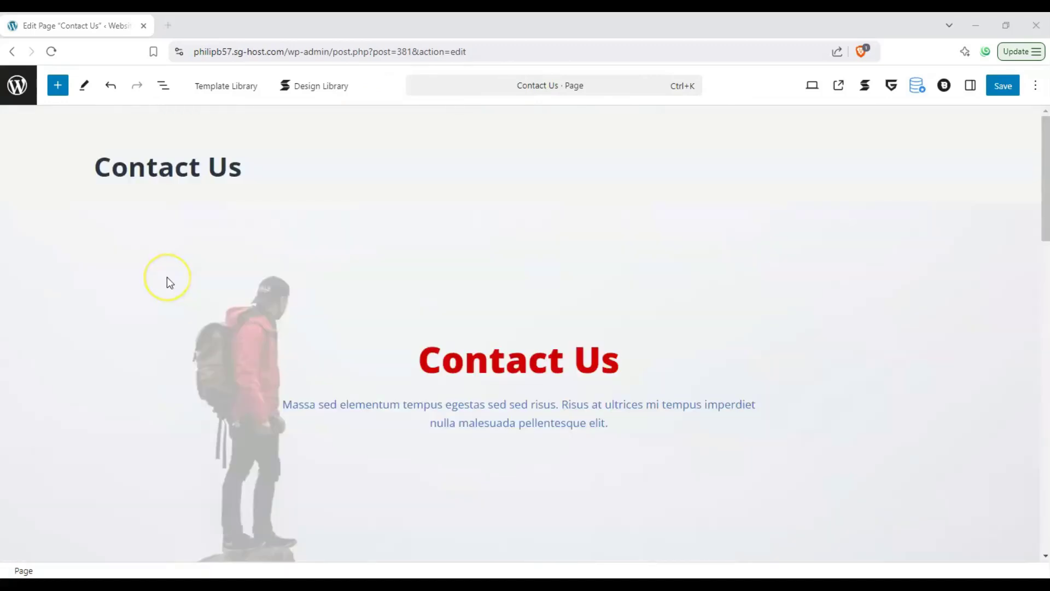
scroll(415, 263, down, 3)
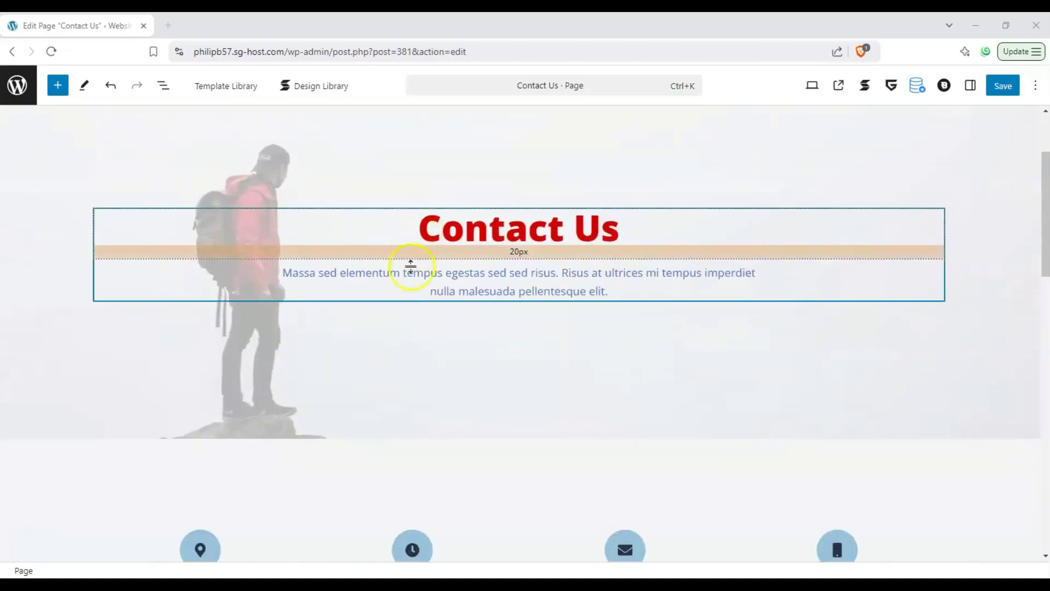
scroll(799, 260, up, 2)
scroll(216, 148, up, 1)
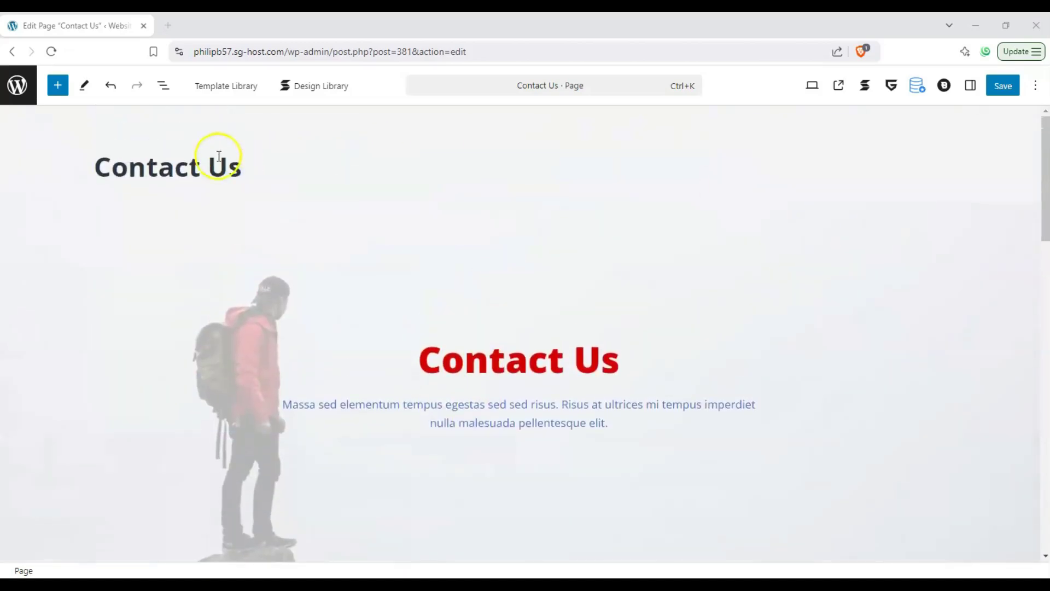
scroll(563, 241, down, 2)
scroll(471, 226, down, 6)
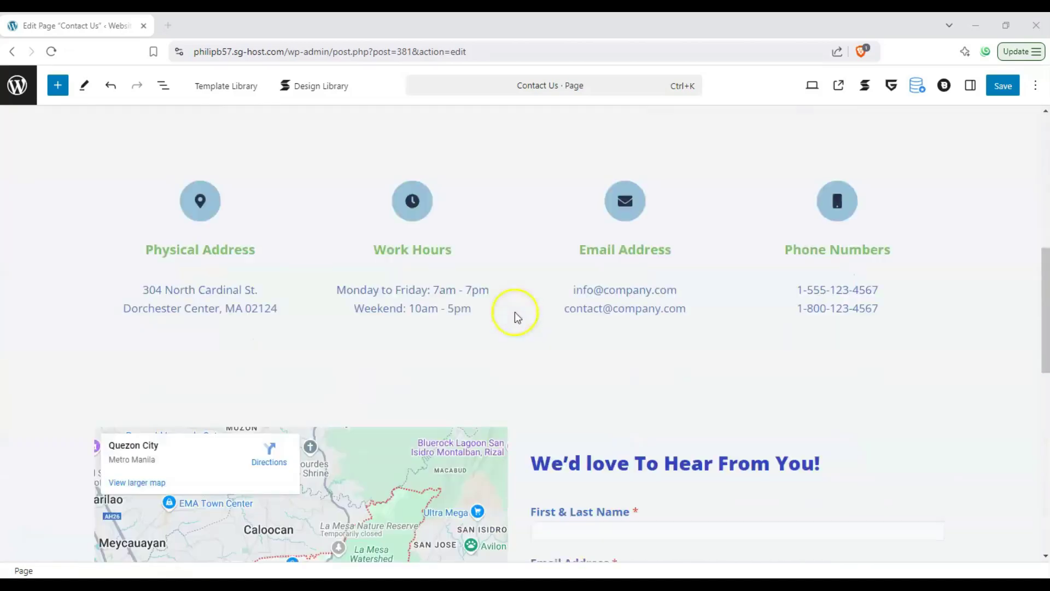
scroll(350, 306, down, 6)
scroll(602, 295, up, 10)
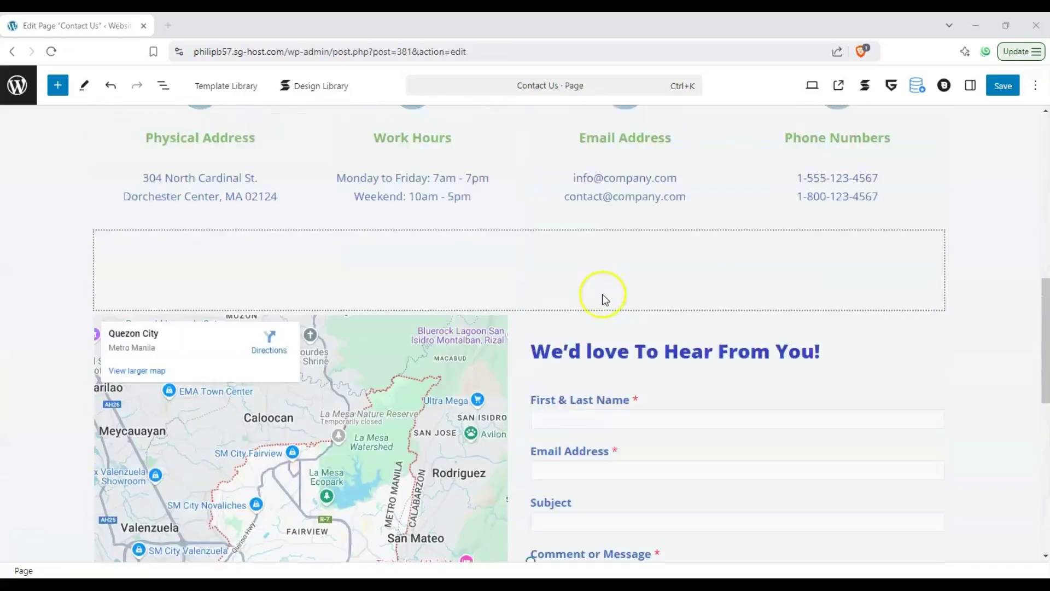
click(969, 87)
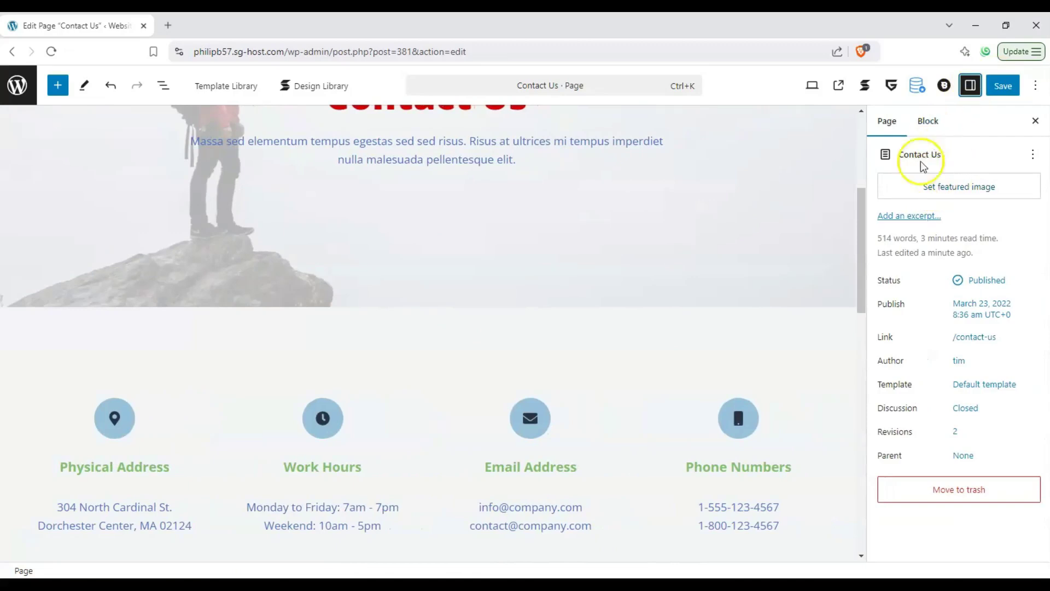
scroll(677, 293, up, 5)
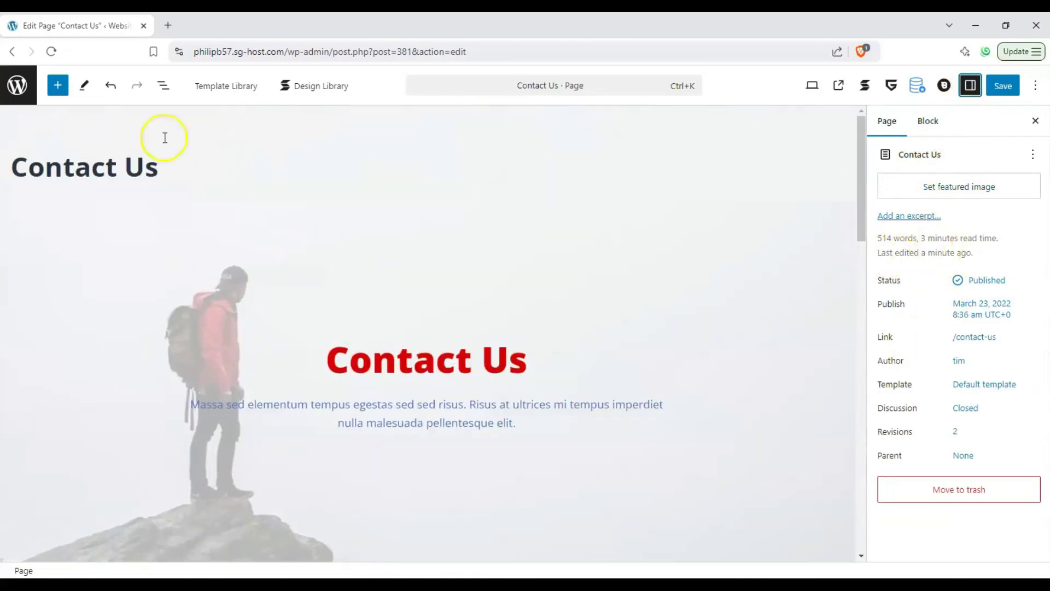
Step: Insert a Section block between the hero banner and the row of contact details
click(61, 86)
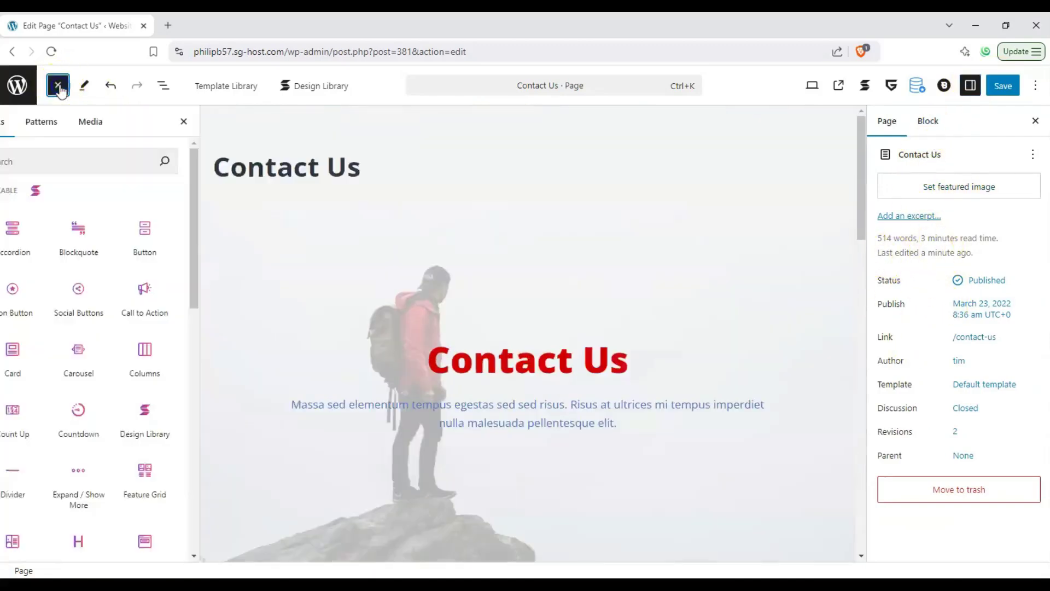
scroll(313, 163, down, 2)
scroll(312, 183, down, 2)
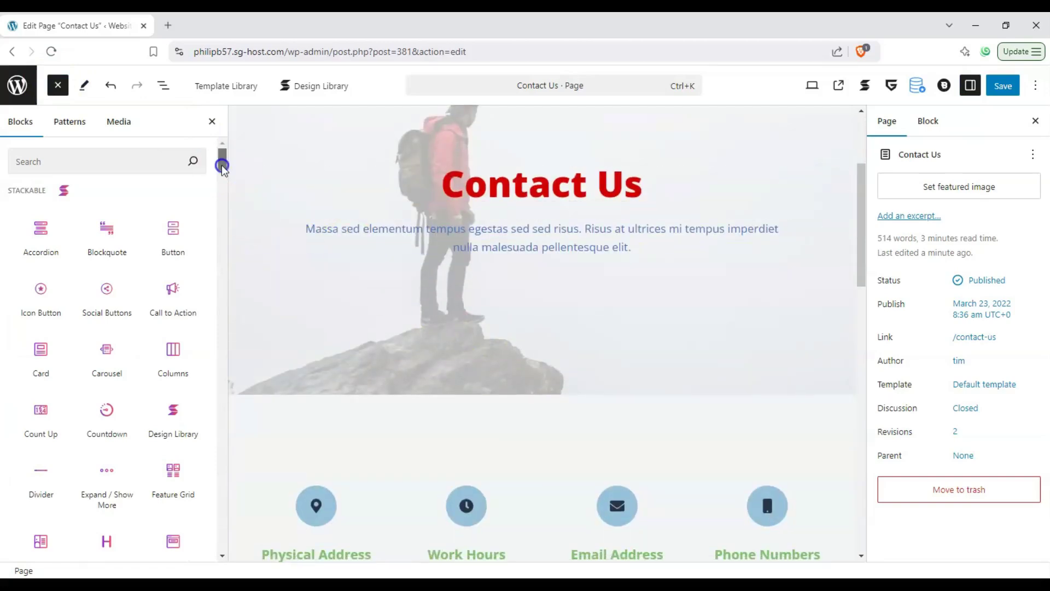
drag(222, 166, 219, 213)
click(32, 304)
drag(173, 186, 487, 410)
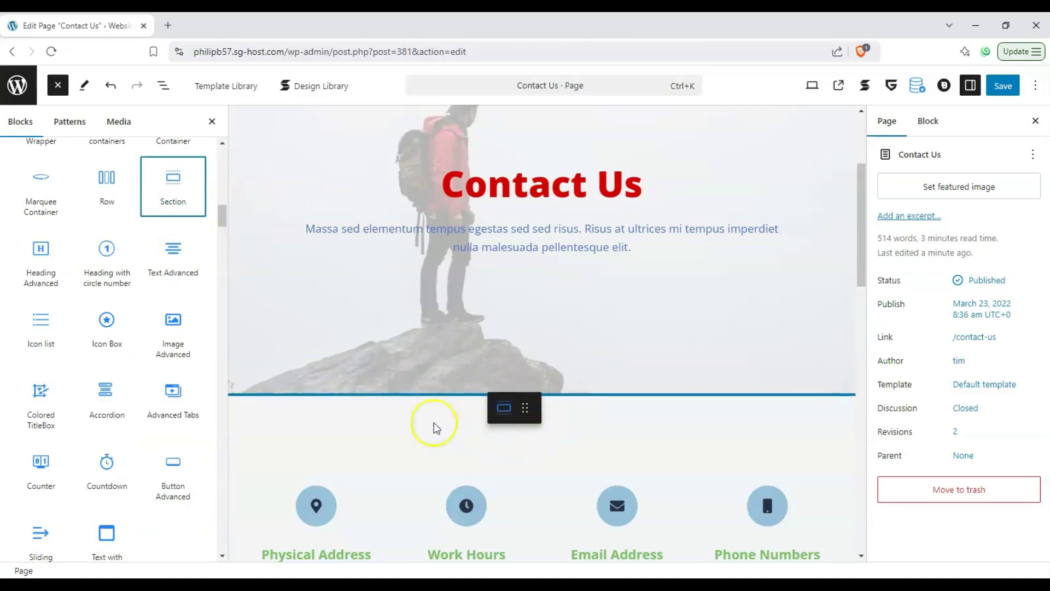
drag(374, 411, 378, 411)
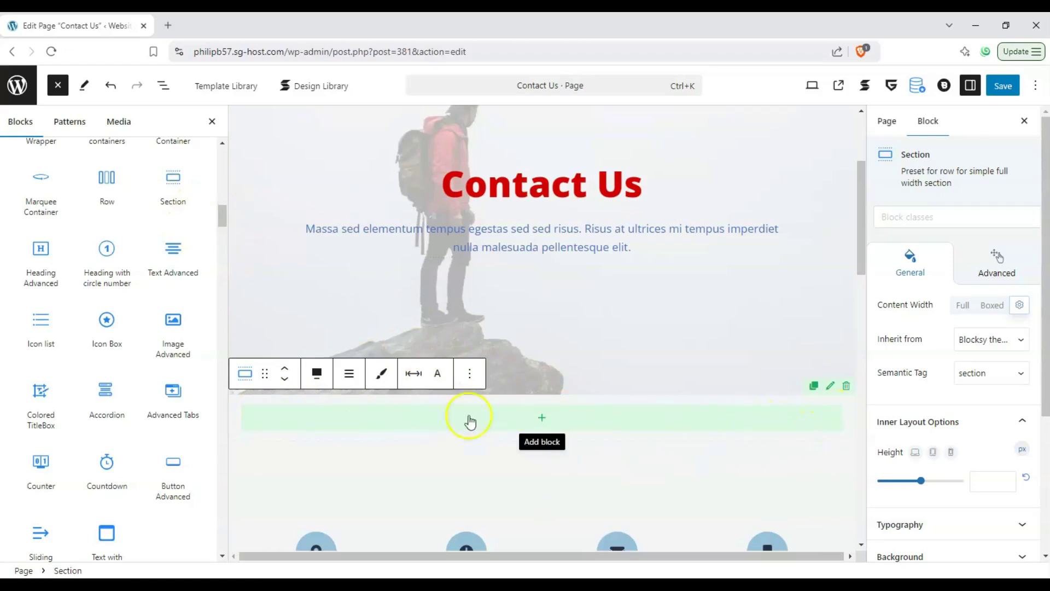
Step: Search the block library for "image" and place an Image Advanced block inside the empty section
click(545, 419)
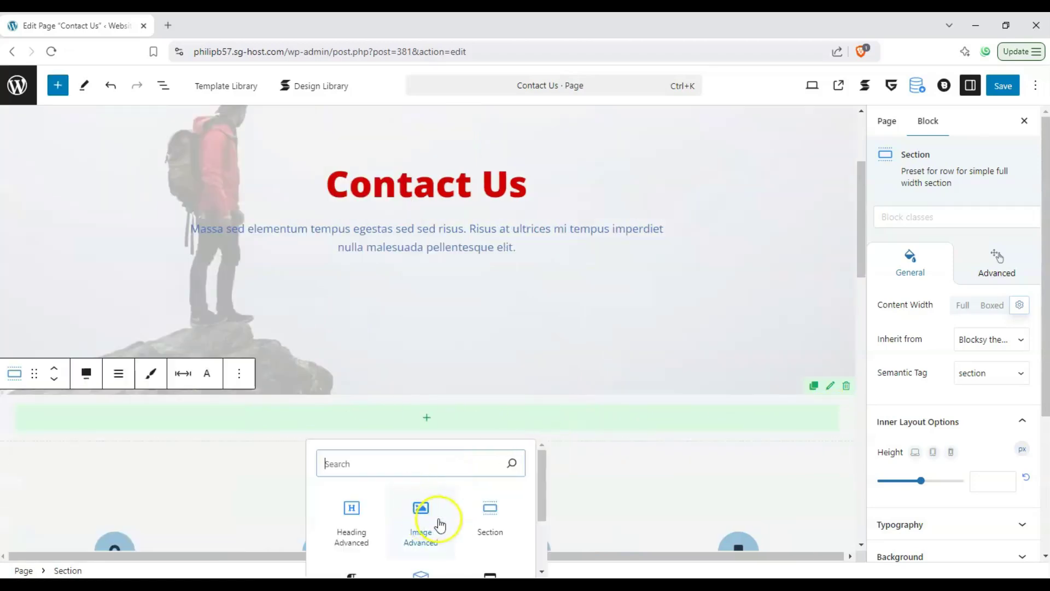
click(57, 85)
click(128, 157)
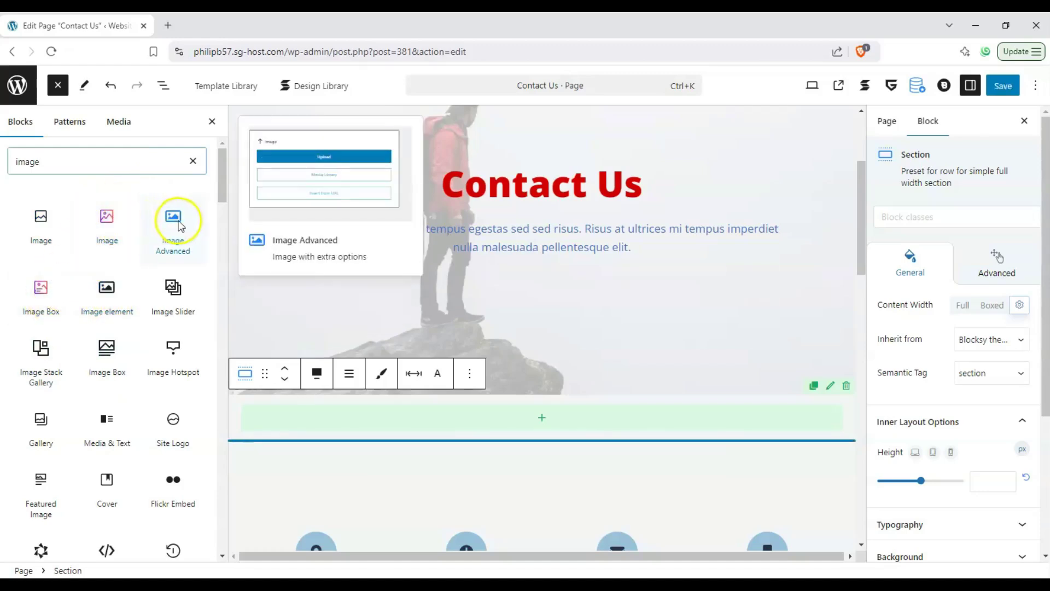
click(174, 219)
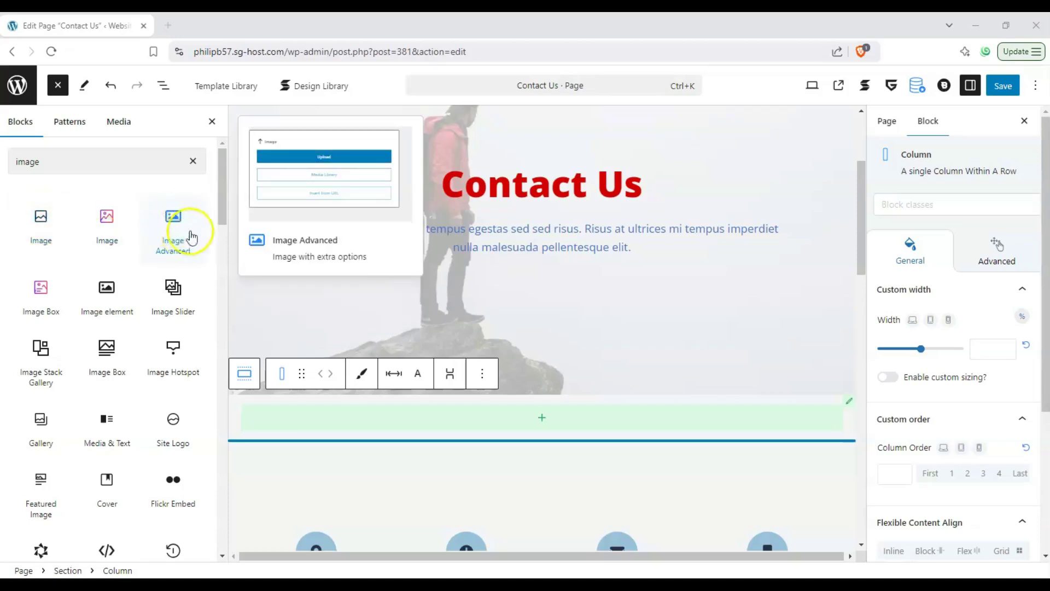
drag(174, 219, 547, 411)
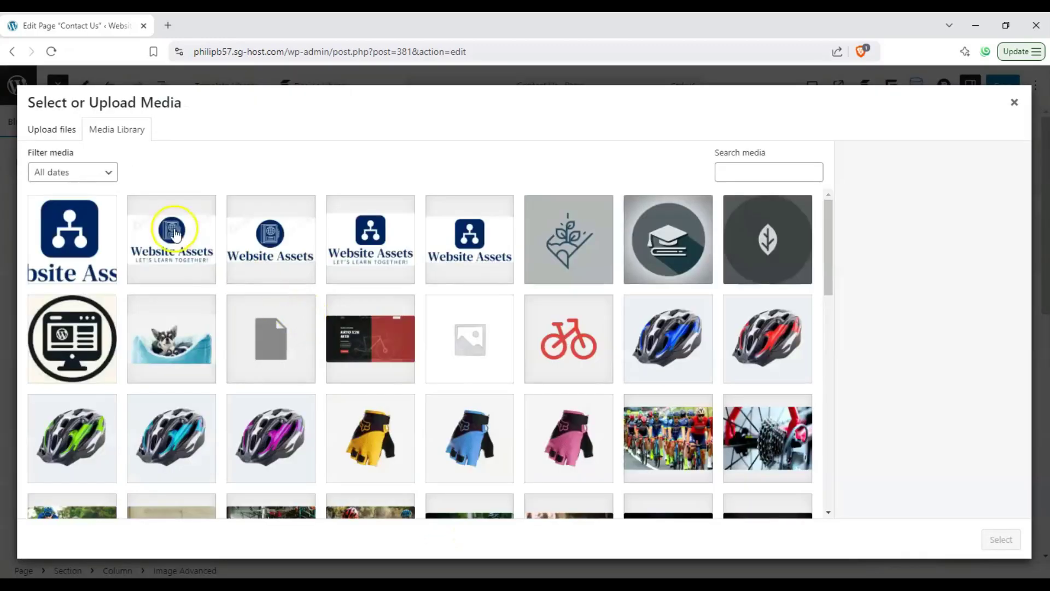
Step: Fill the image block with the Website Assets logo that has the round book icon and tagline, and align it to the center
click(175, 234)
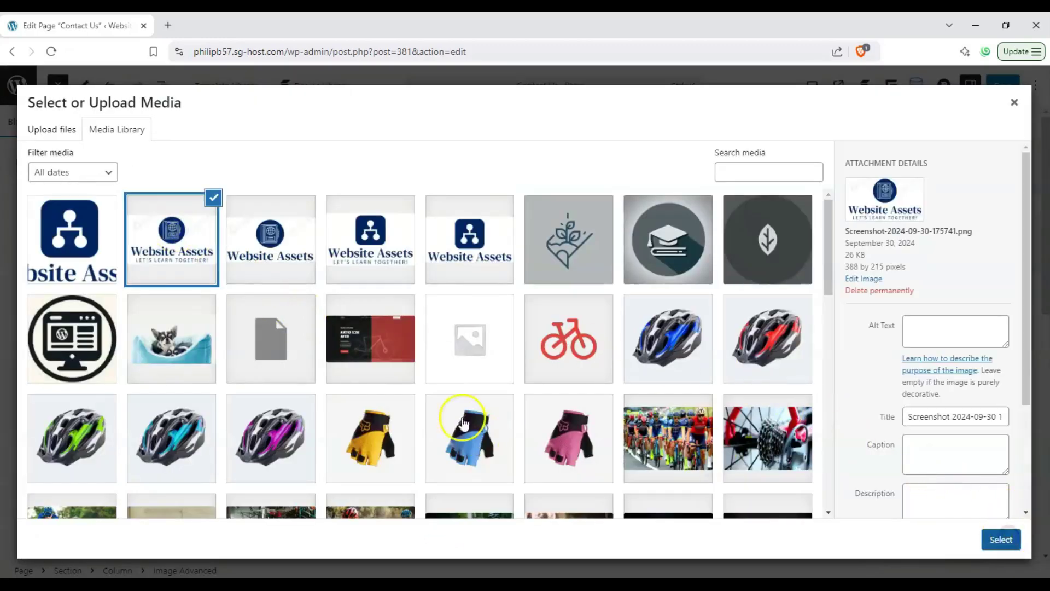
key(Return)
click(528, 386)
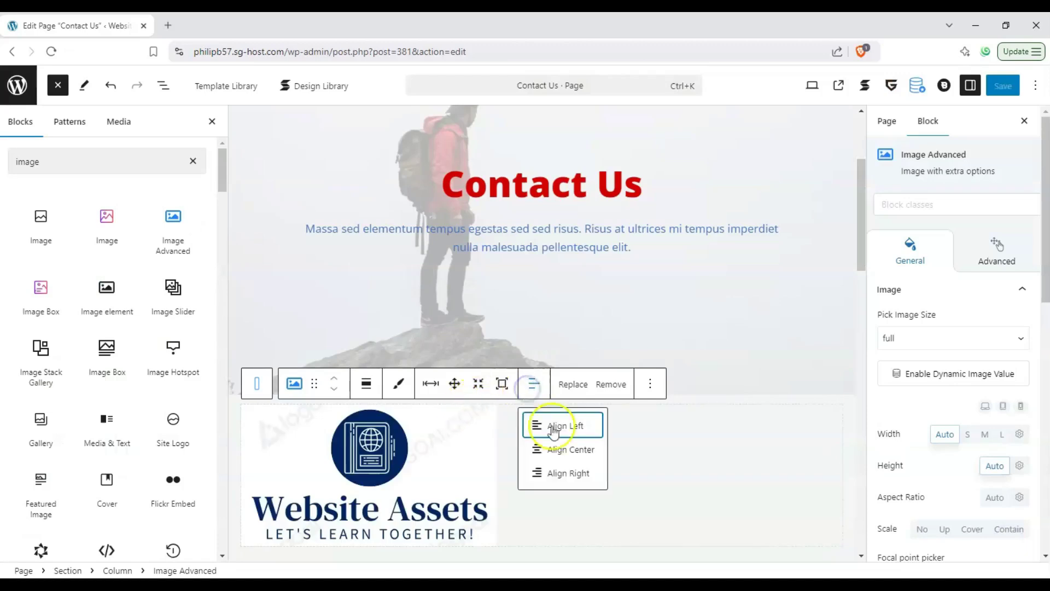
click(556, 447)
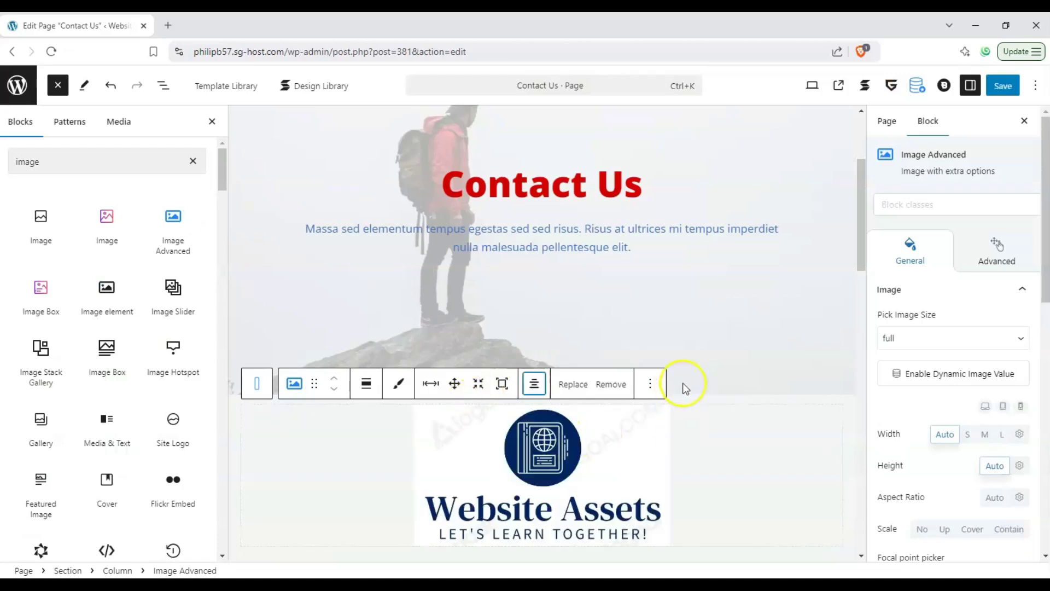
Step: Expand the logo's Image Attributes/Link settings and paste the site's home page address as the URL on the image
scroll(996, 322, down, 2)
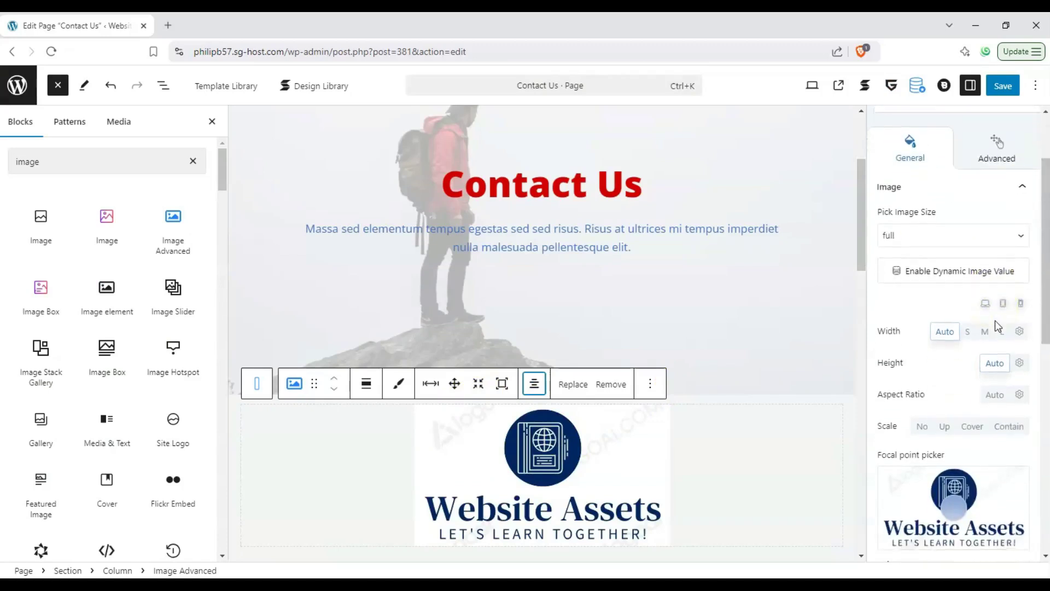
scroll(996, 324, down, 8)
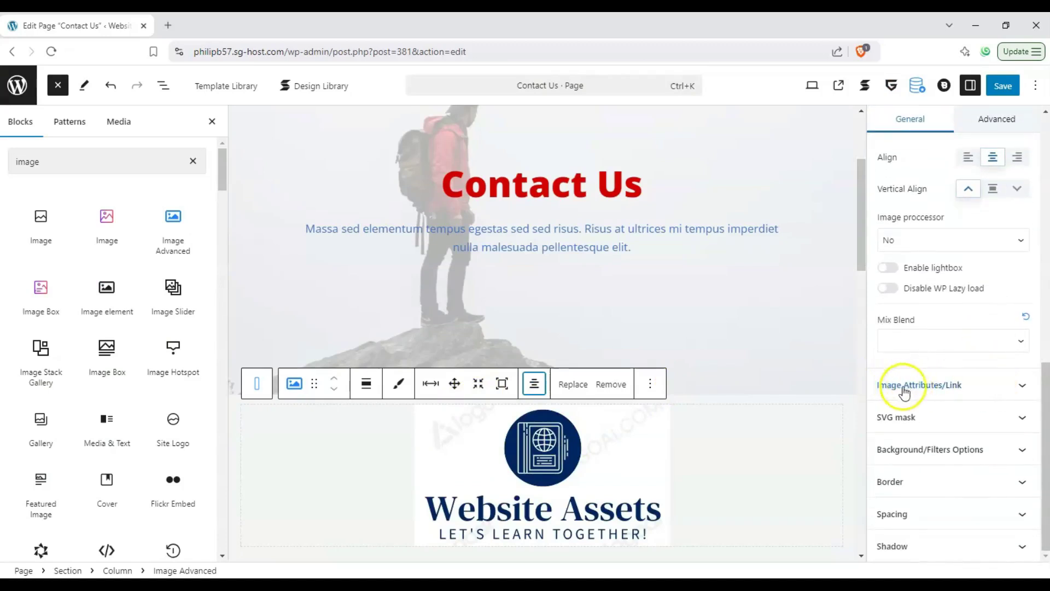
click(1019, 387)
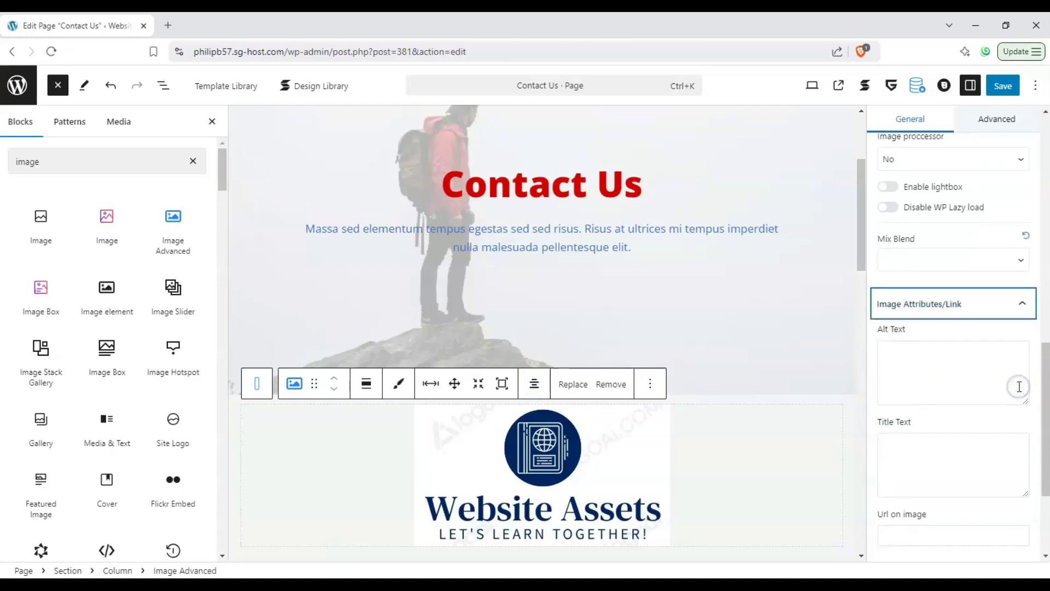
scroll(977, 336, down, 1)
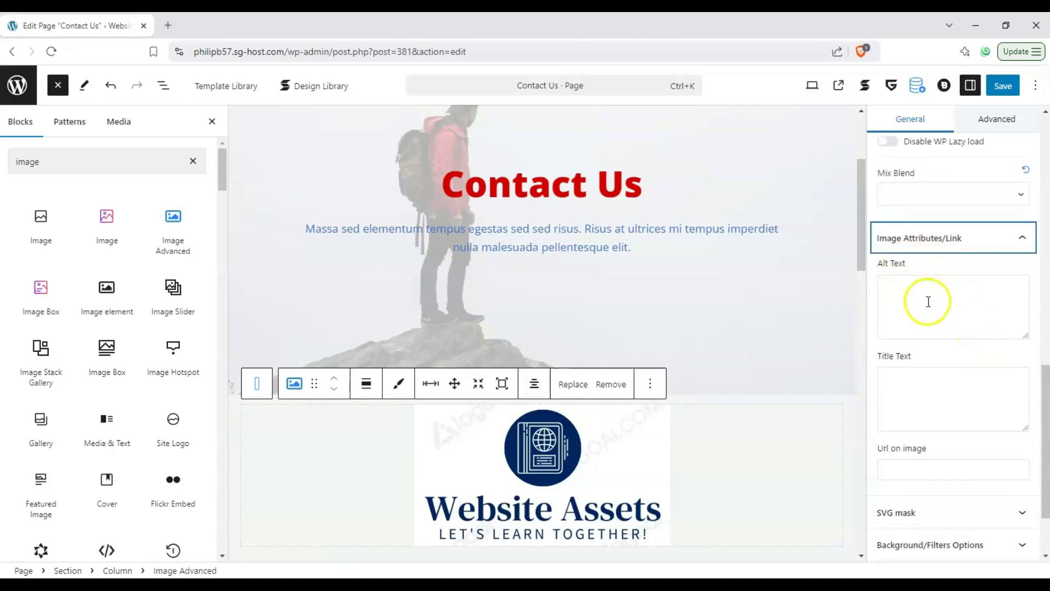
scroll(937, 405, down, 1)
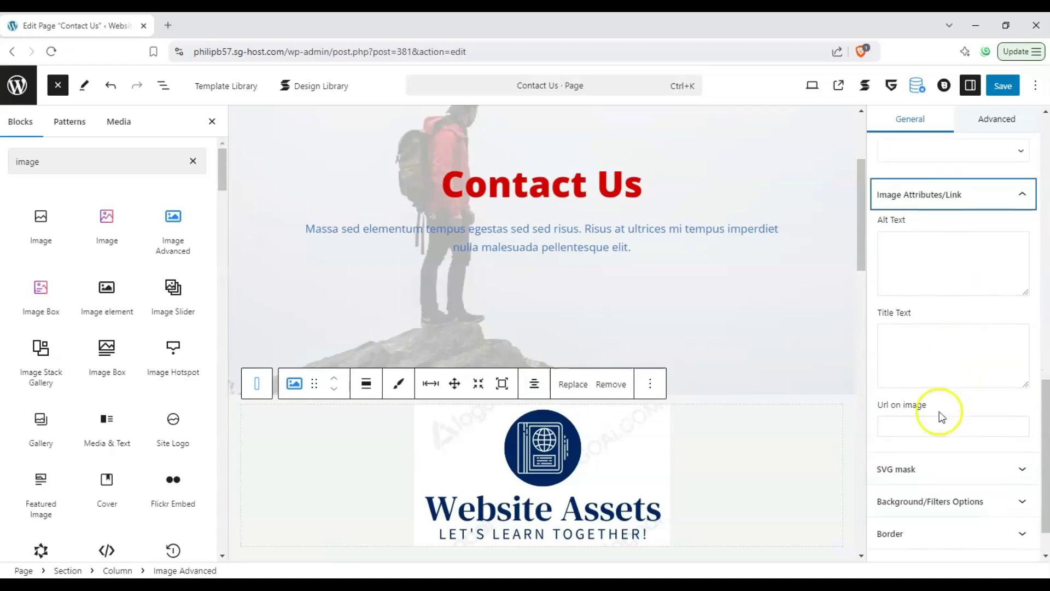
click(885, 406)
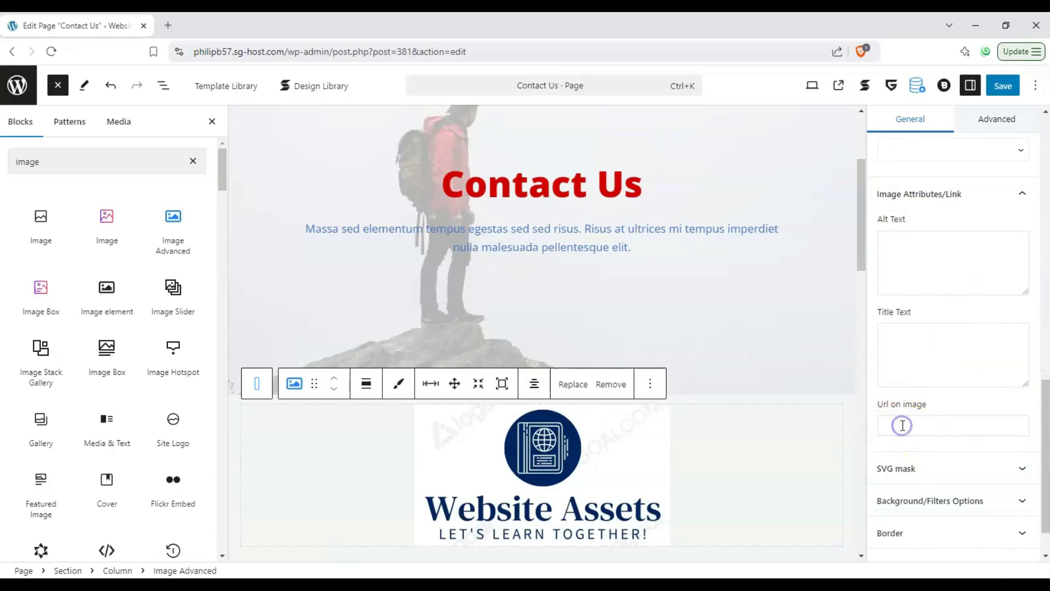
key(ctrl+v)
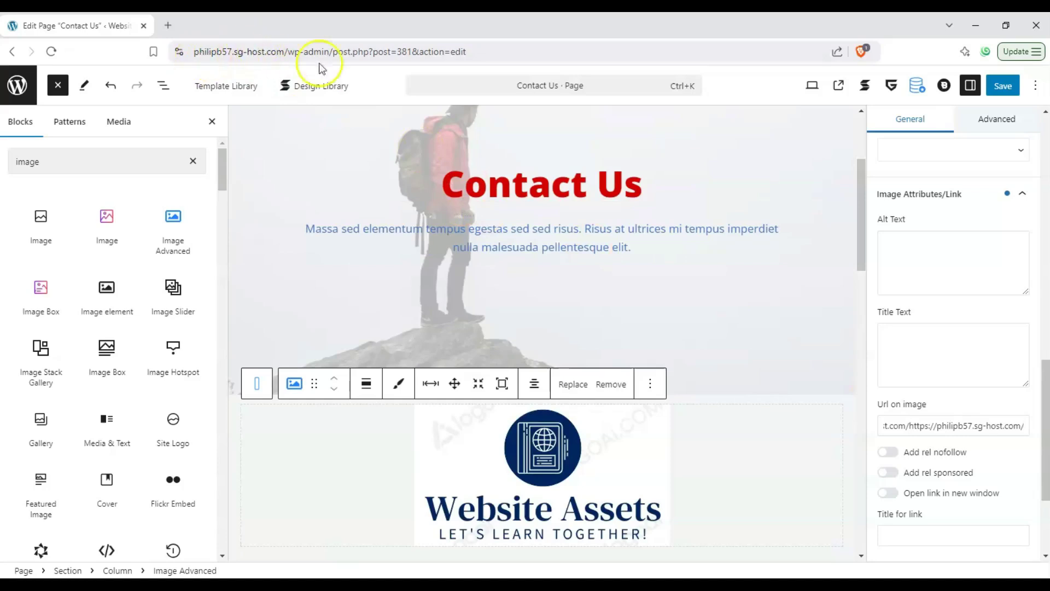
Step: Set the logo's link to open in a new window and save the Contact Us page
click(889, 494)
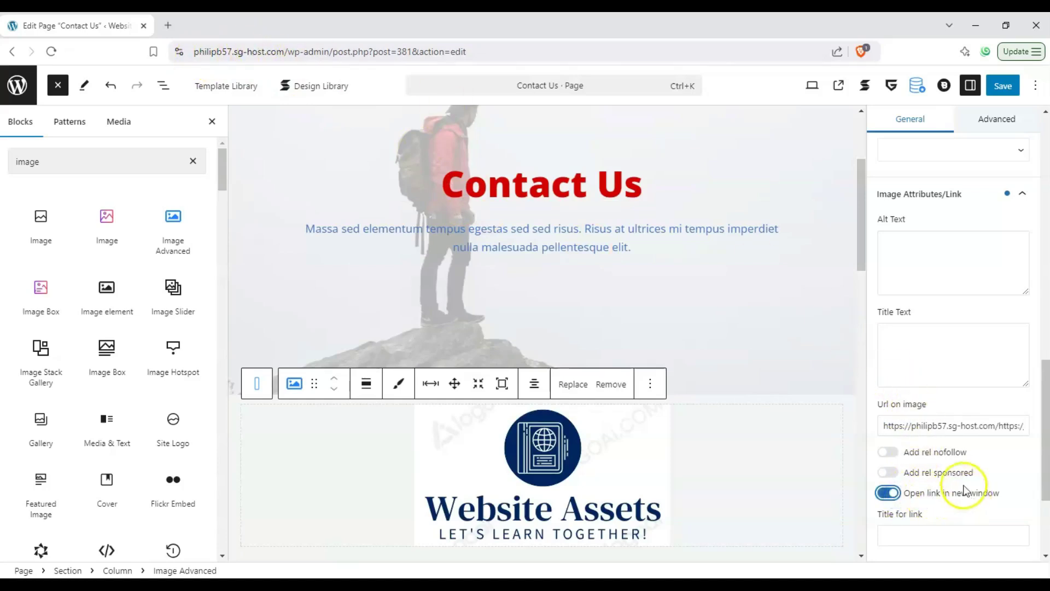
scroll(965, 488, down, 3)
scroll(945, 457, up, 10)
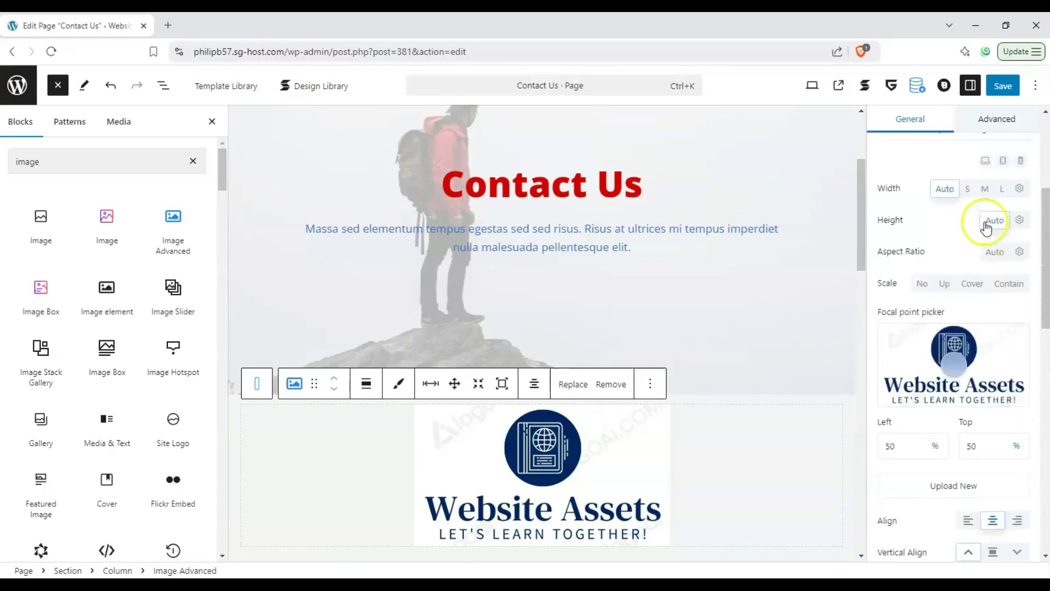
scroll(987, 227, up, 3)
click(1002, 85)
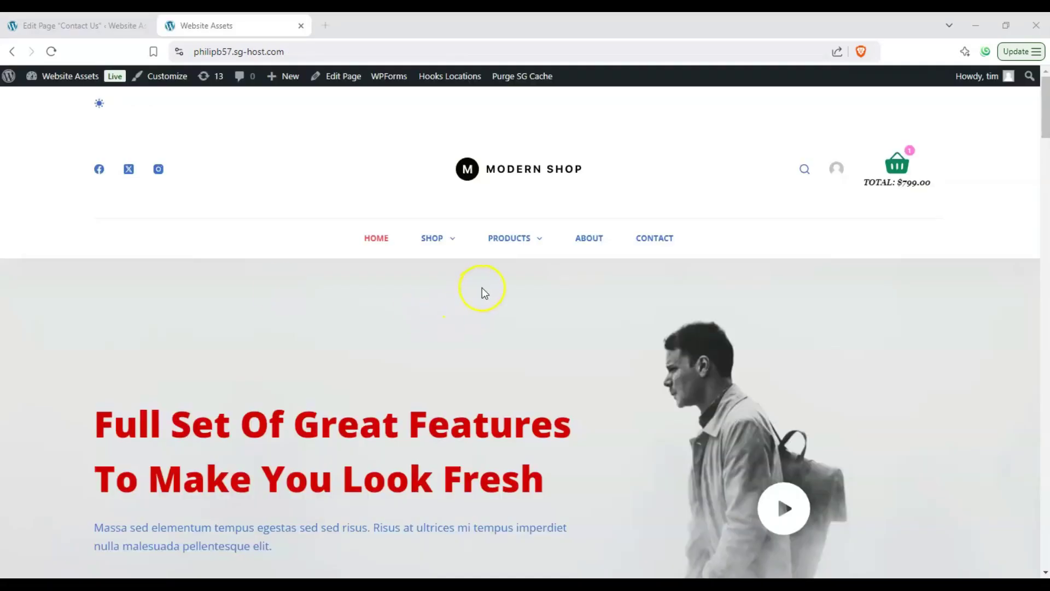
Step: Open the Contact page on the live site, find the Website Assets logo below the banner and test its link
click(667, 236)
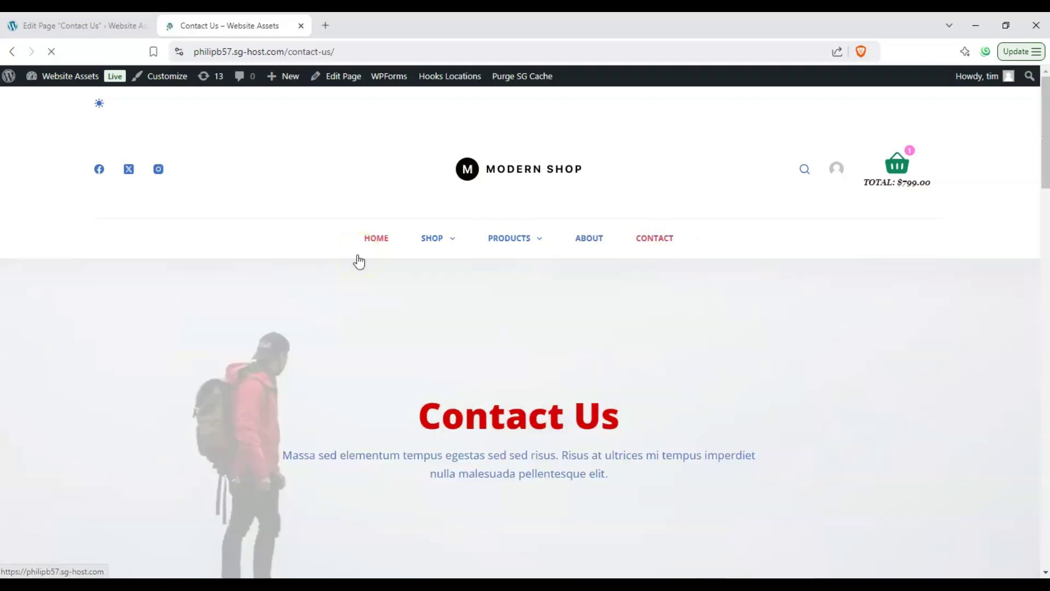
scroll(546, 328, down, 3)
scroll(547, 325, down, 3)
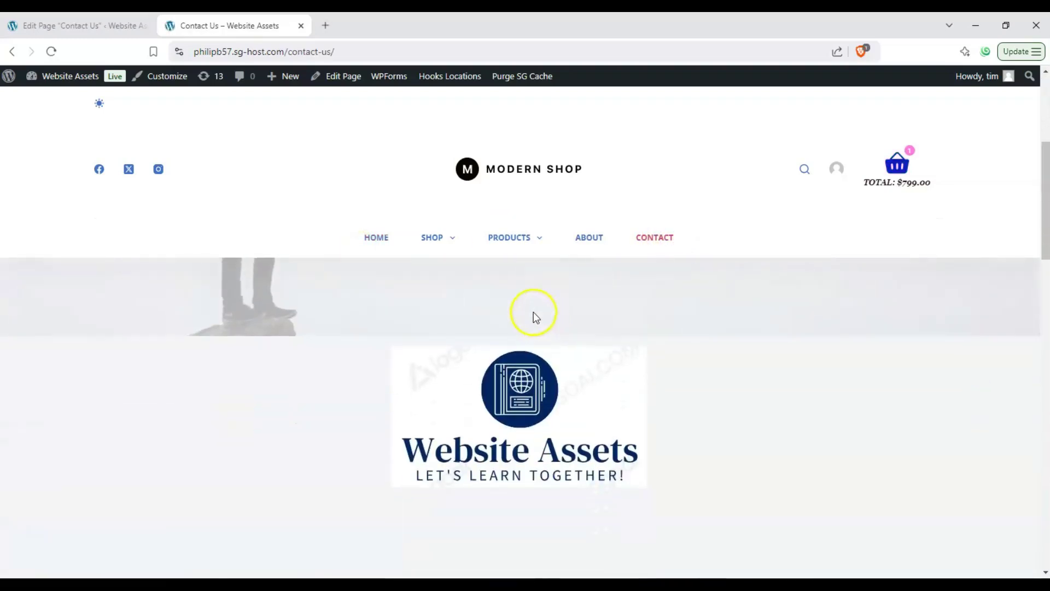
scroll(389, 350, up, 1)
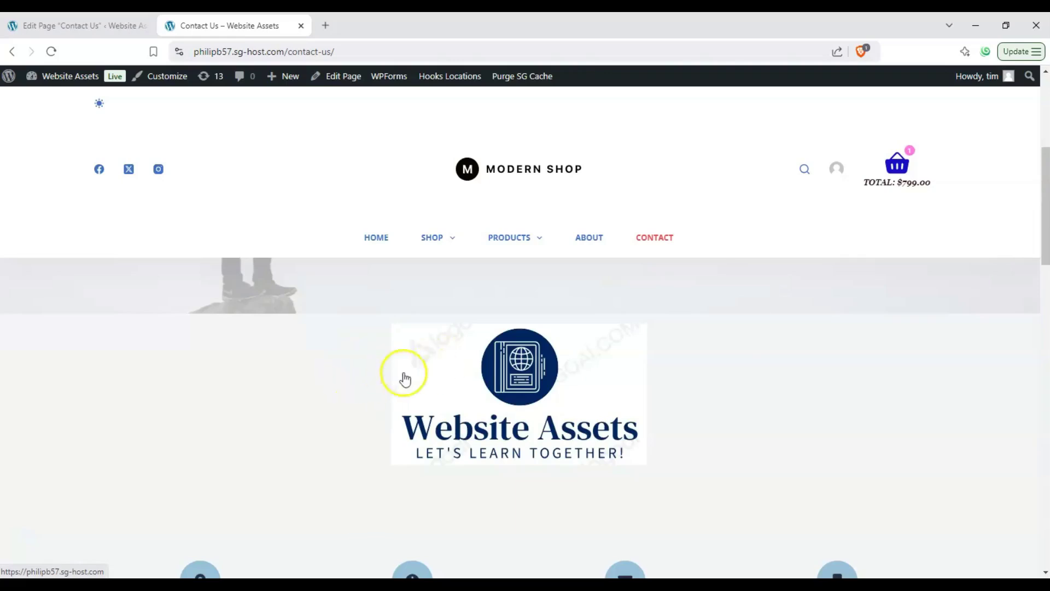
click(441, 398)
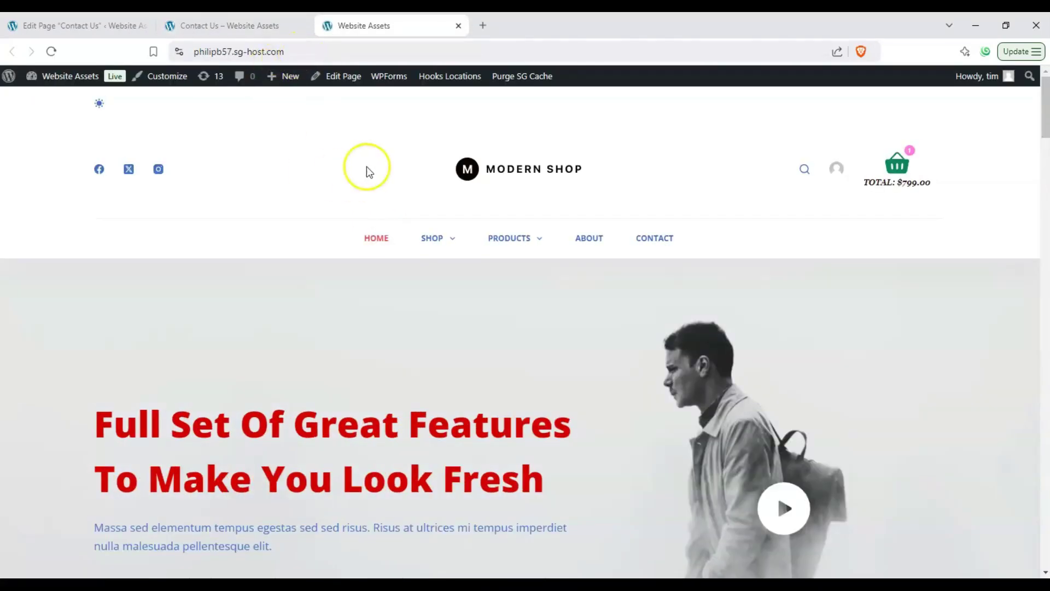
Step: Return to the page editor and check the URL entered for the logo image
key(ctrl+1)
drag(971, 366, 899, 365)
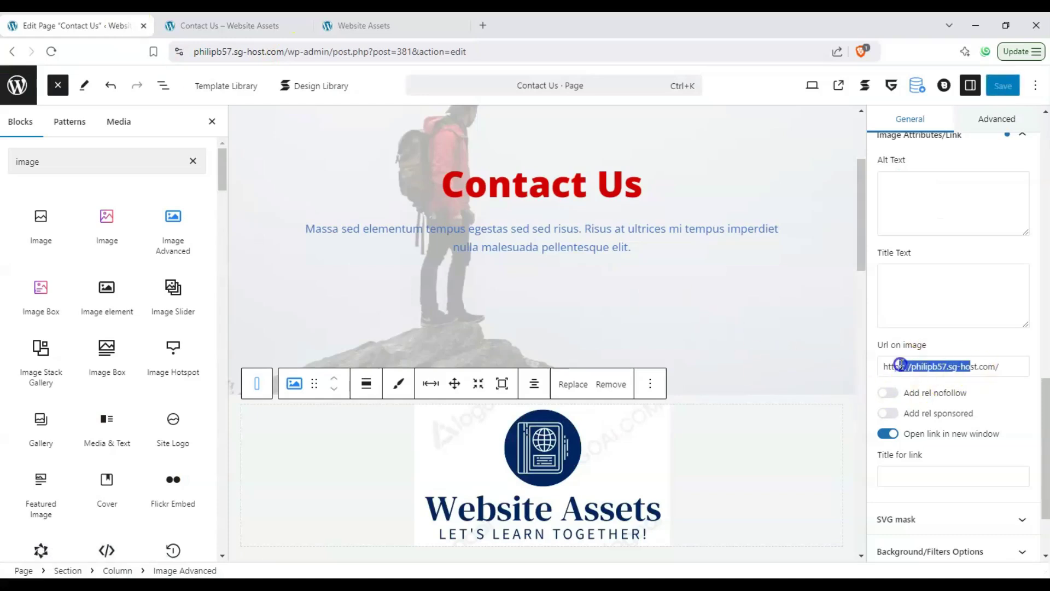
click(947, 366)
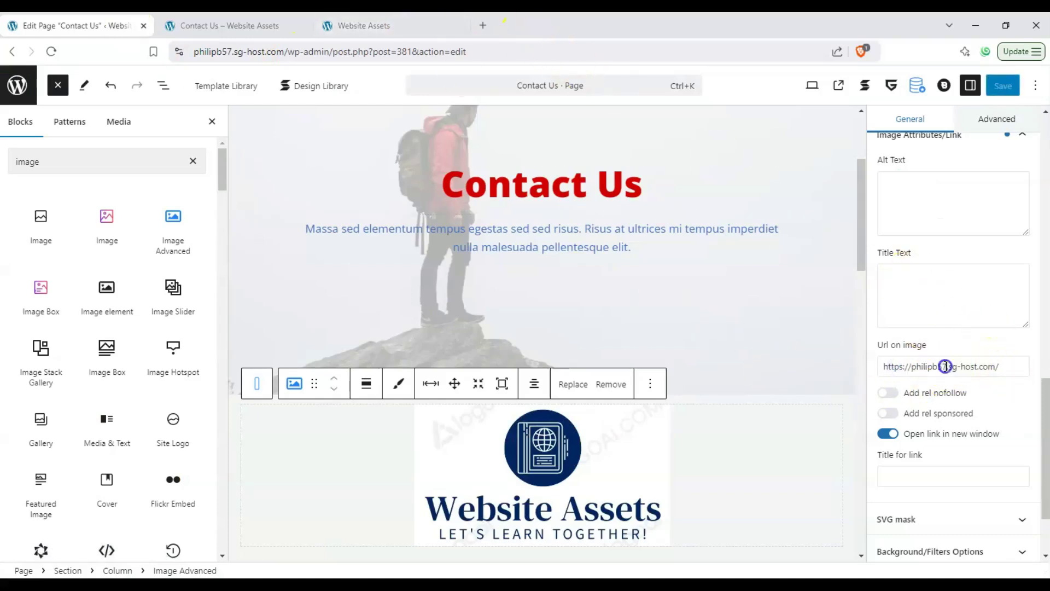
scroll(525, 433, down, 1)
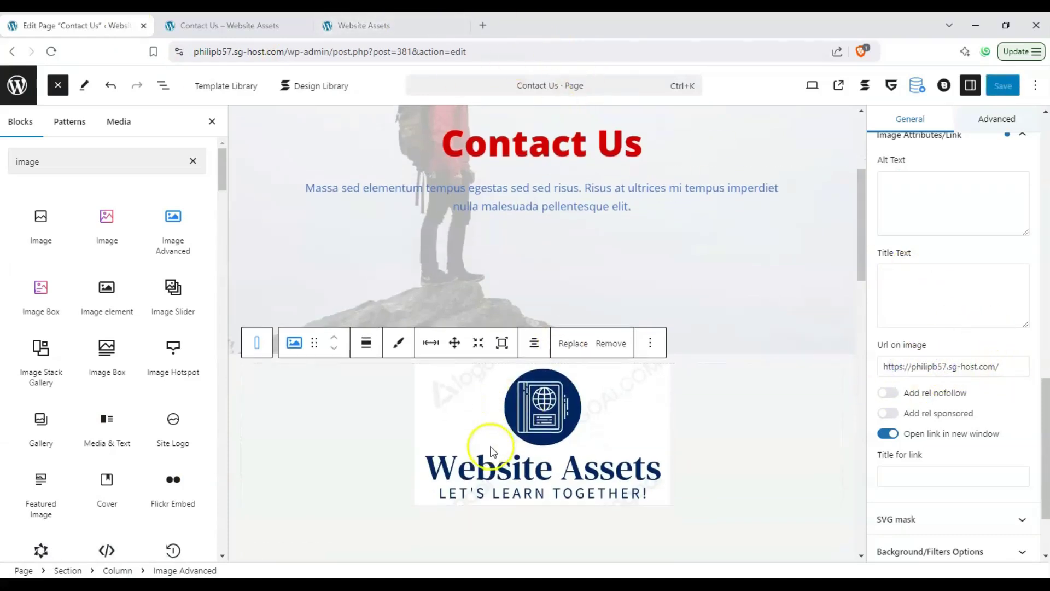
Step: Review the home page opened by the logo link, and examine the logo and contact details on the live Contact Us page
click(364, 25)
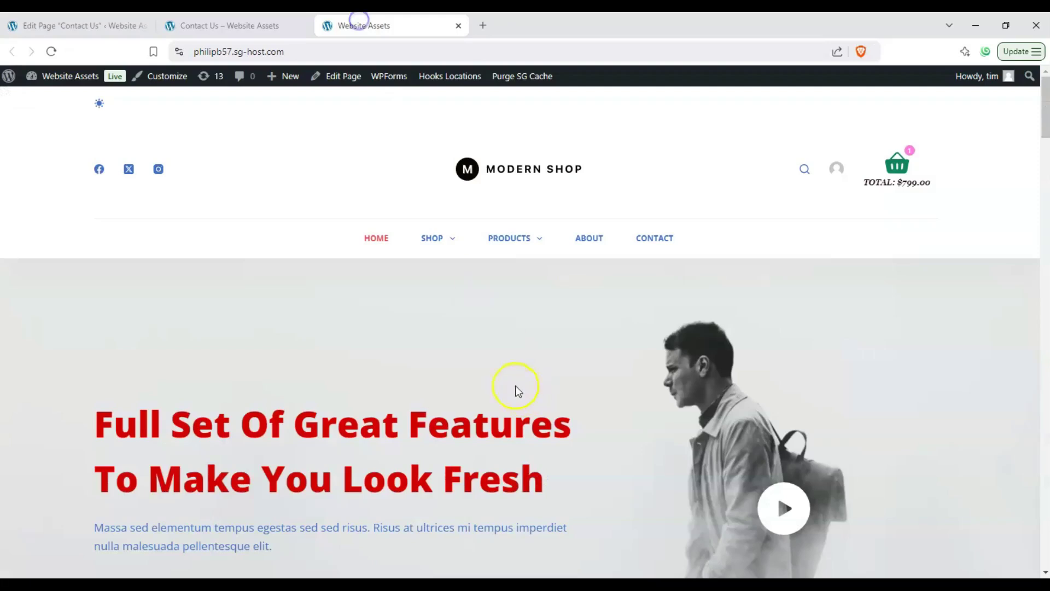
scroll(515, 386, down, 5)
click(273, 18)
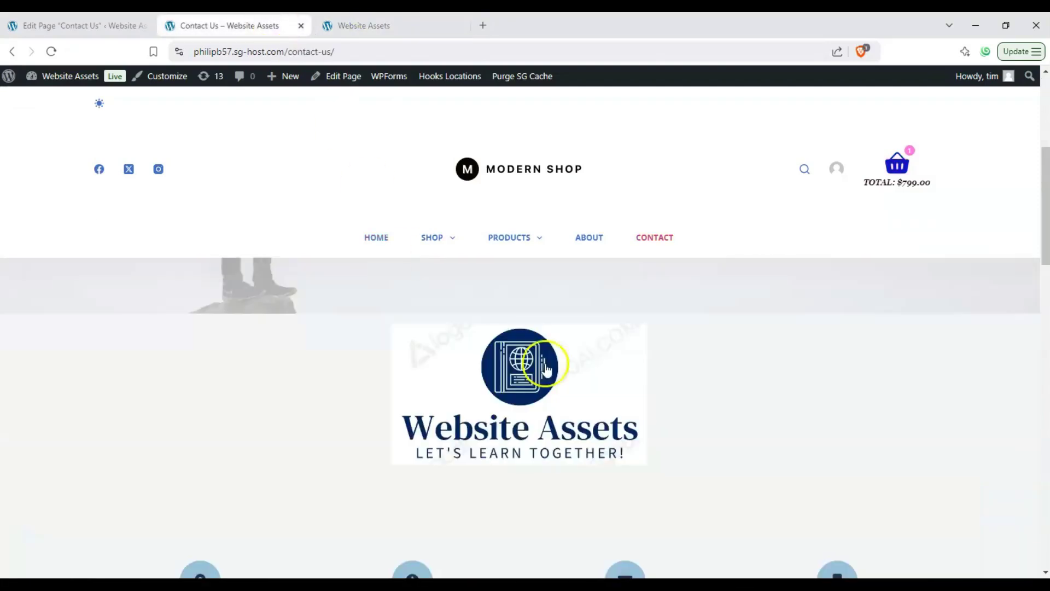
scroll(380, 343, down, 3)
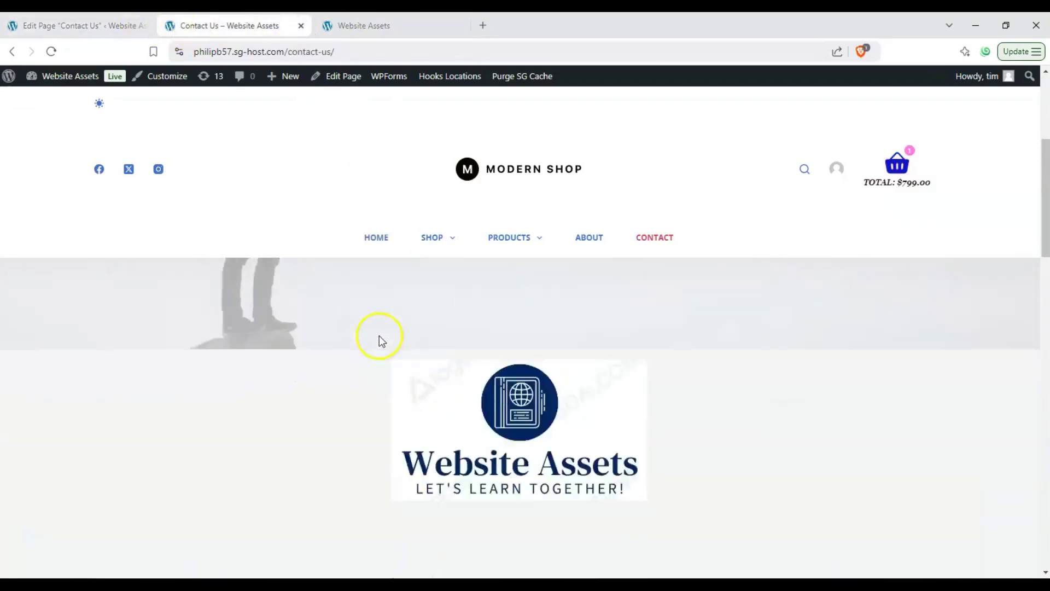
scroll(164, 377, up, 1)
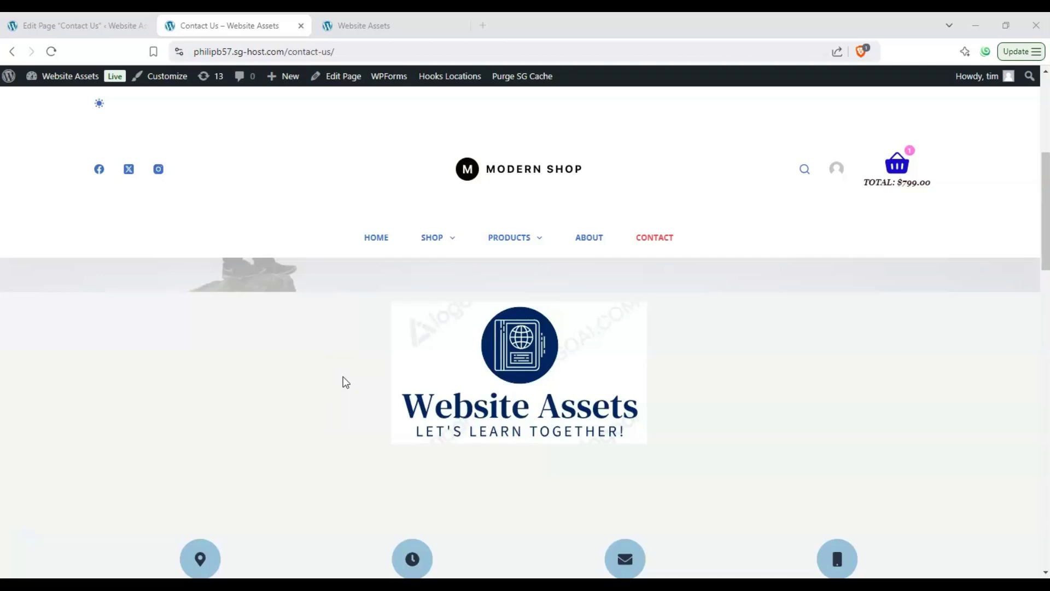
scroll(351, 389, down, 5)
scroll(230, 378, up, 4)
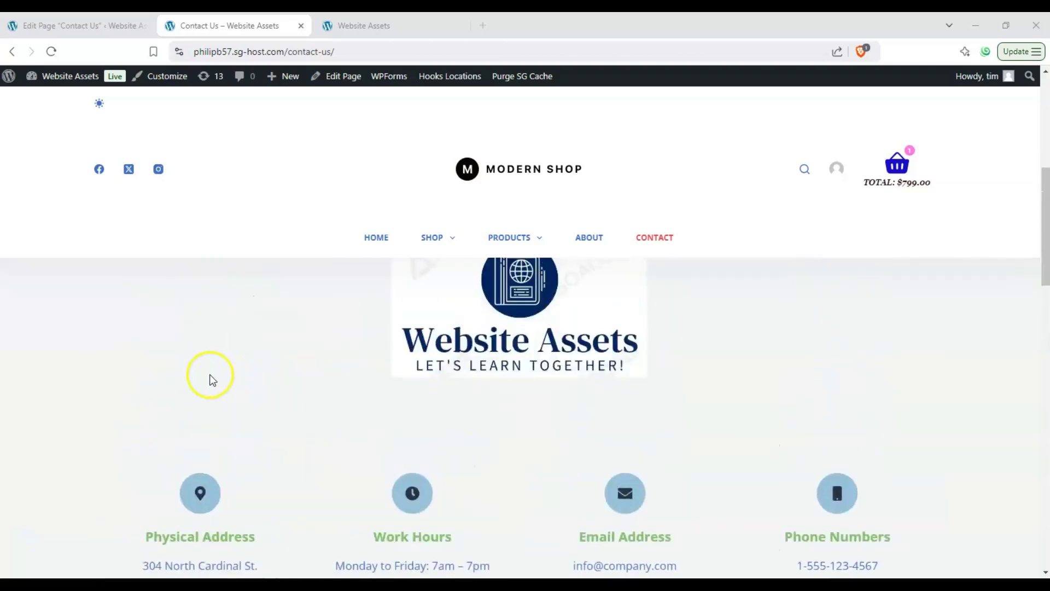
scroll(209, 374, down, 4)
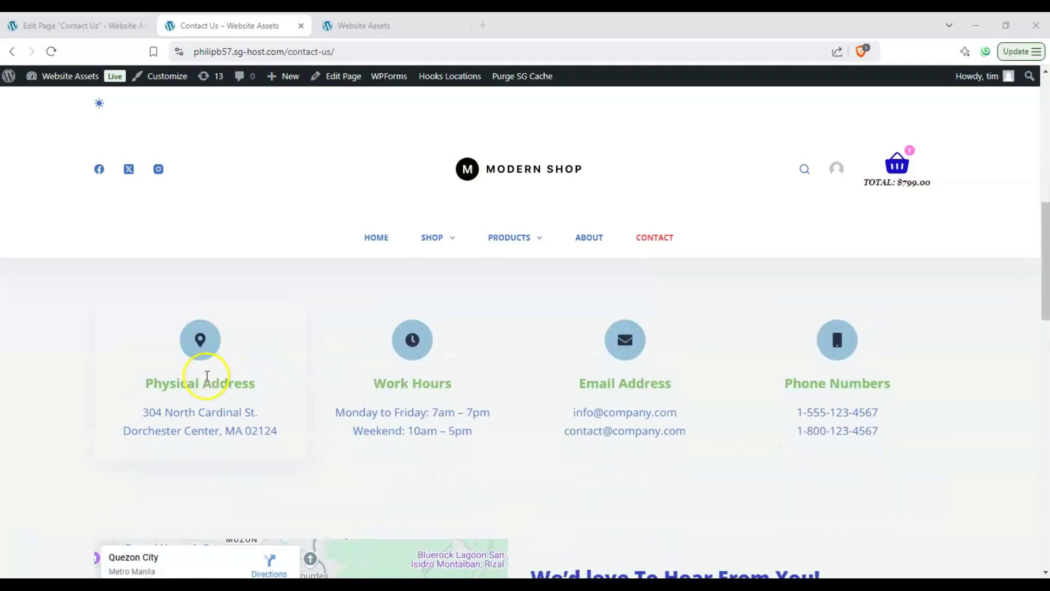